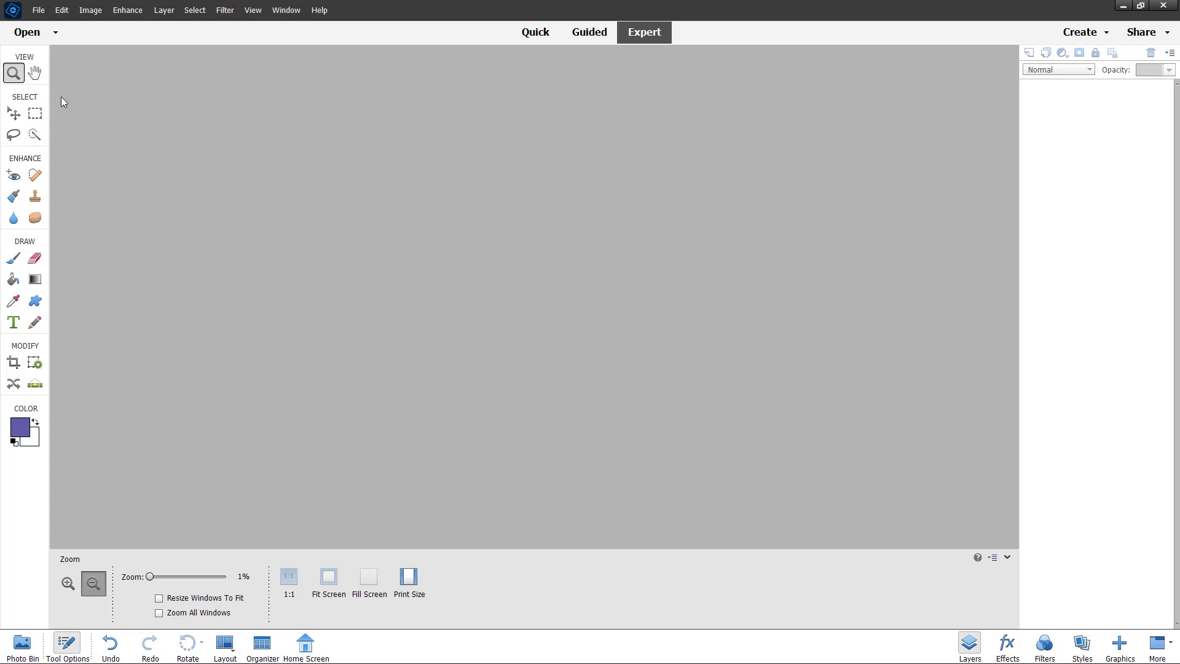
click(38, 10)
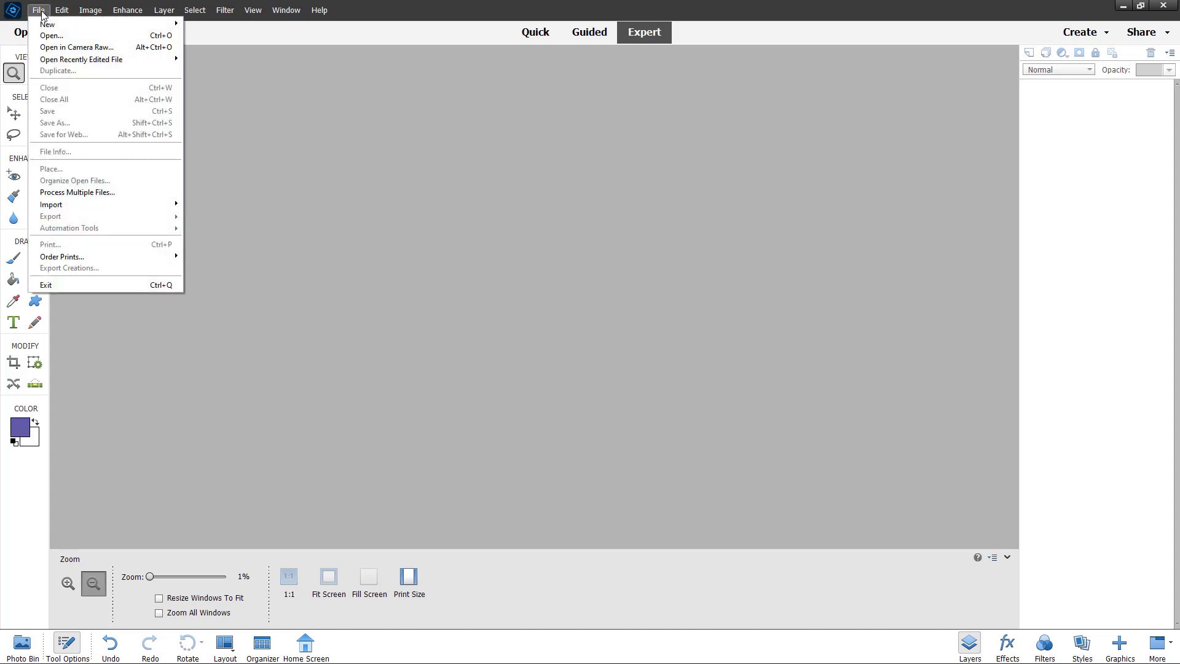
click(49, 35)
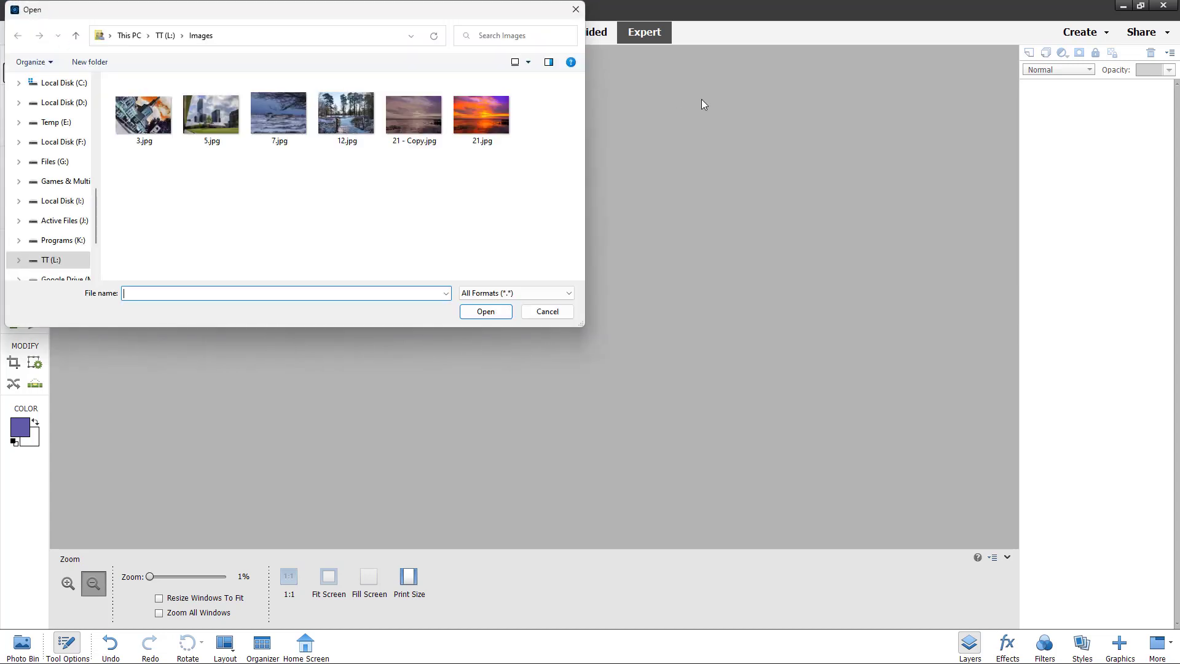
click(575, 9)
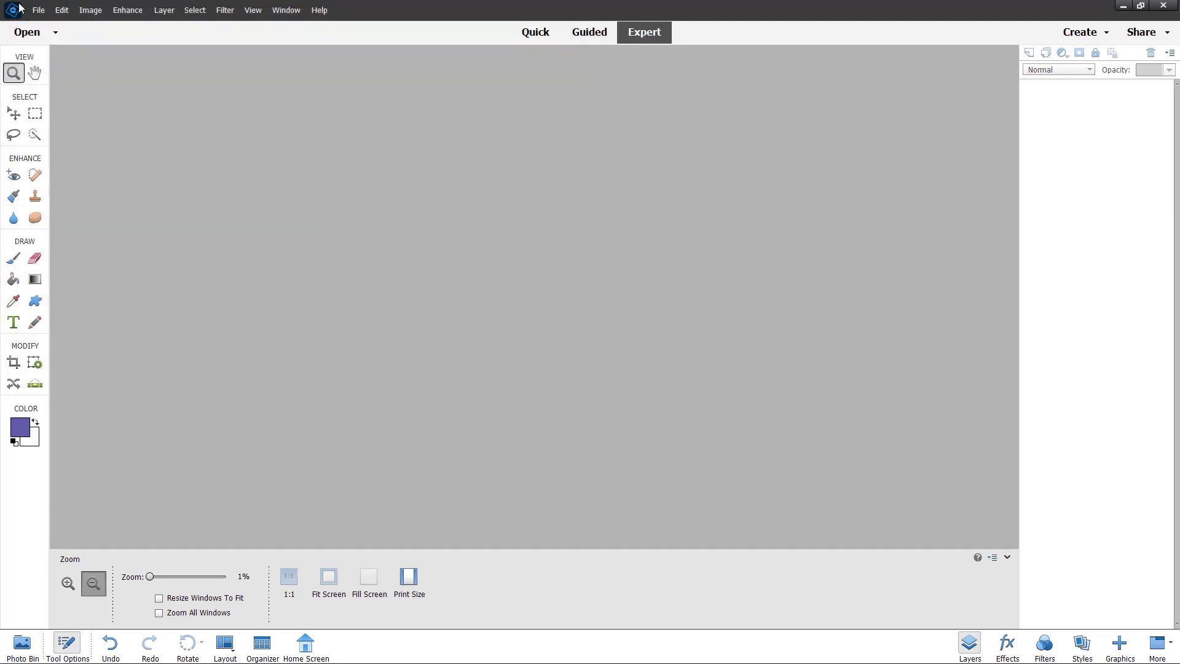
Open the raw photo DSC7400.dng from the TT (L:) drive in Camera Raw.
click(37, 11)
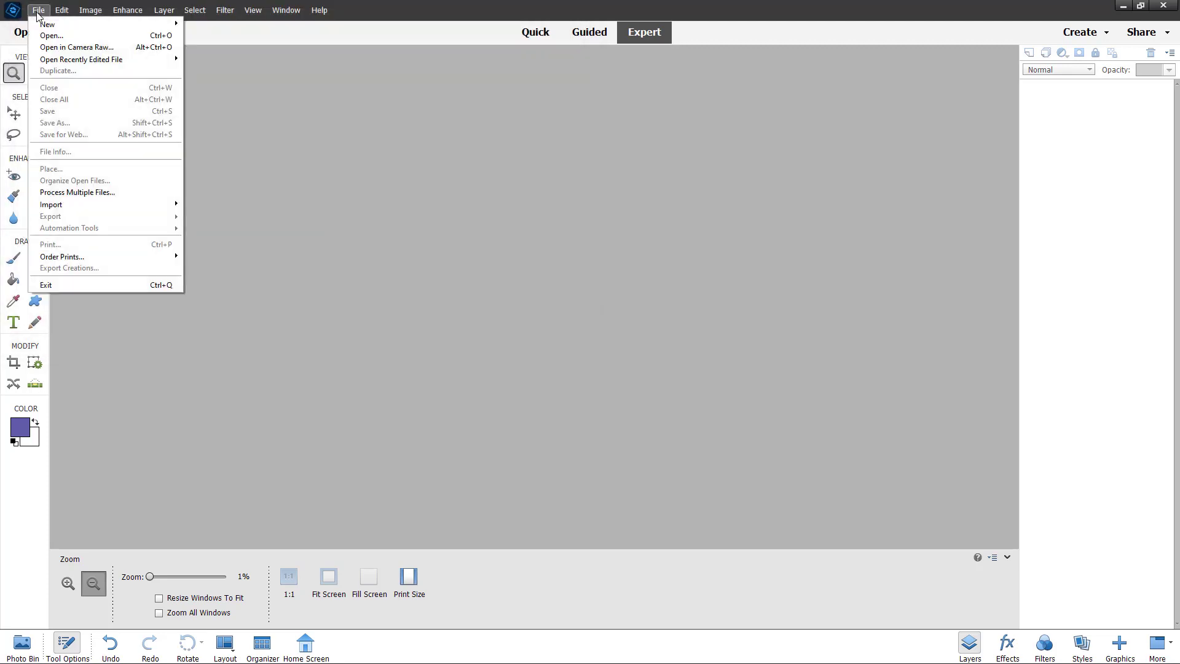
click(51, 48)
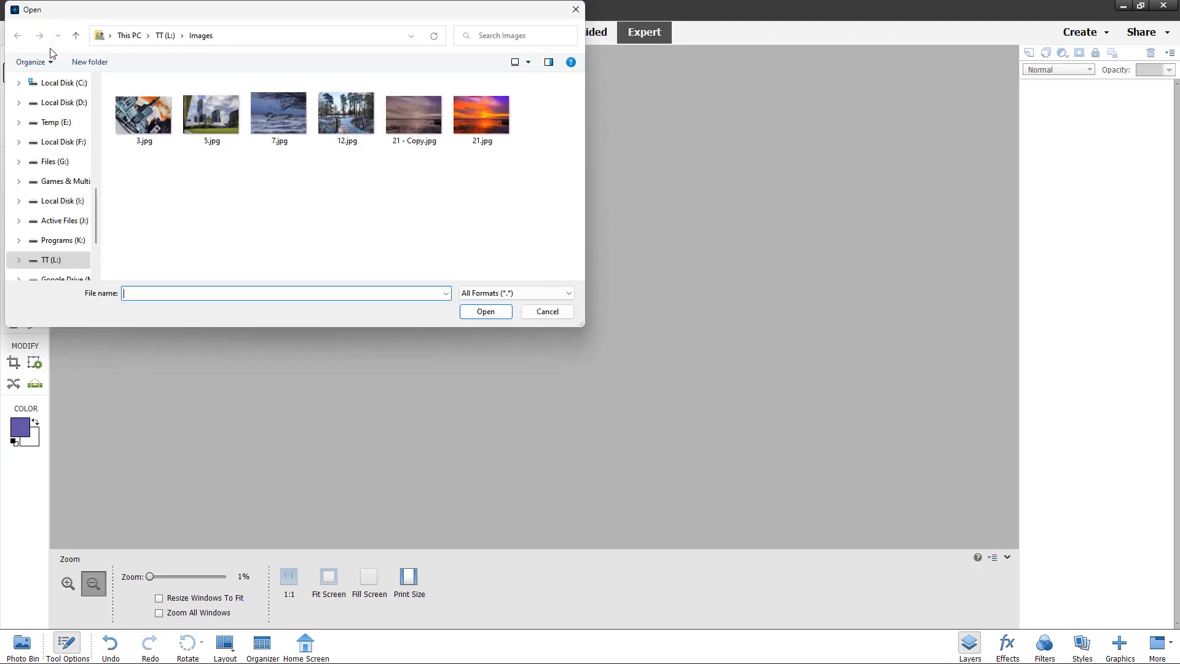
click(165, 36)
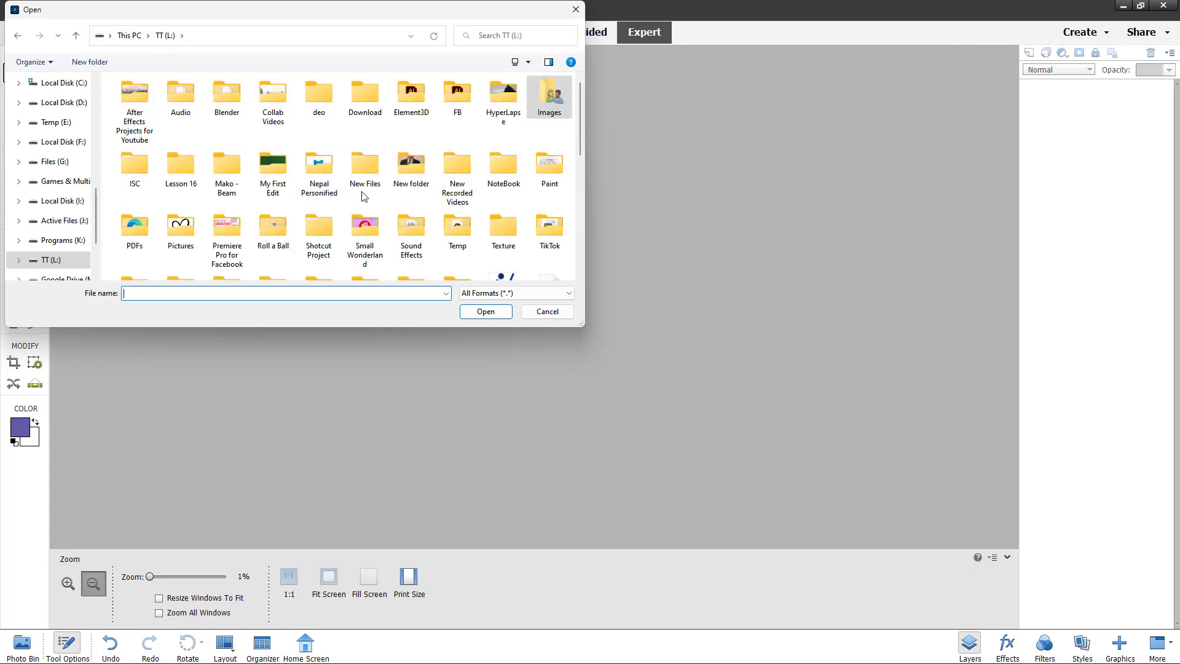
scroll(374, 196, down, 5)
scroll(347, 206, up, 1)
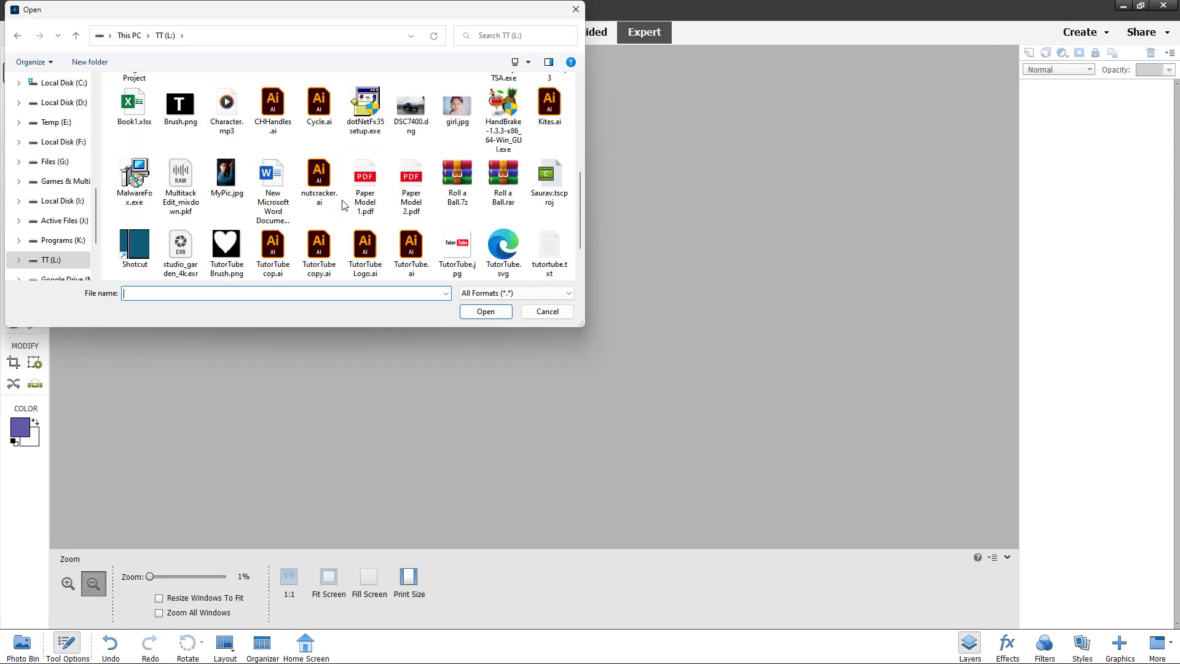
scroll(347, 206, down, 1)
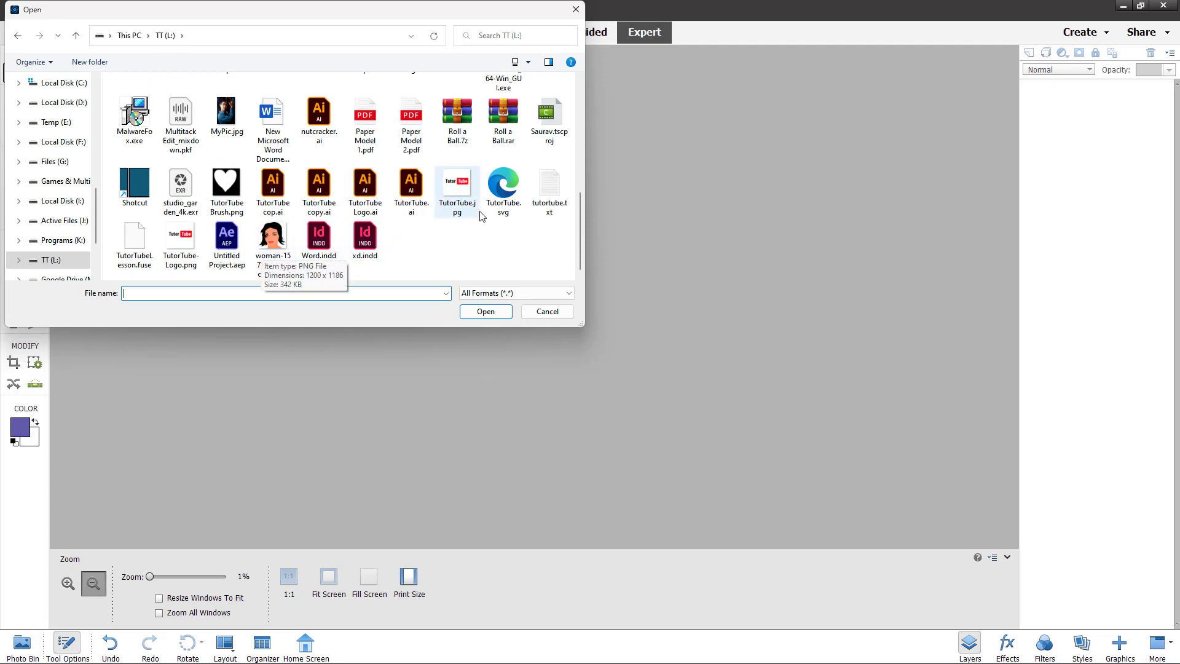
scroll(485, 209, up, 4)
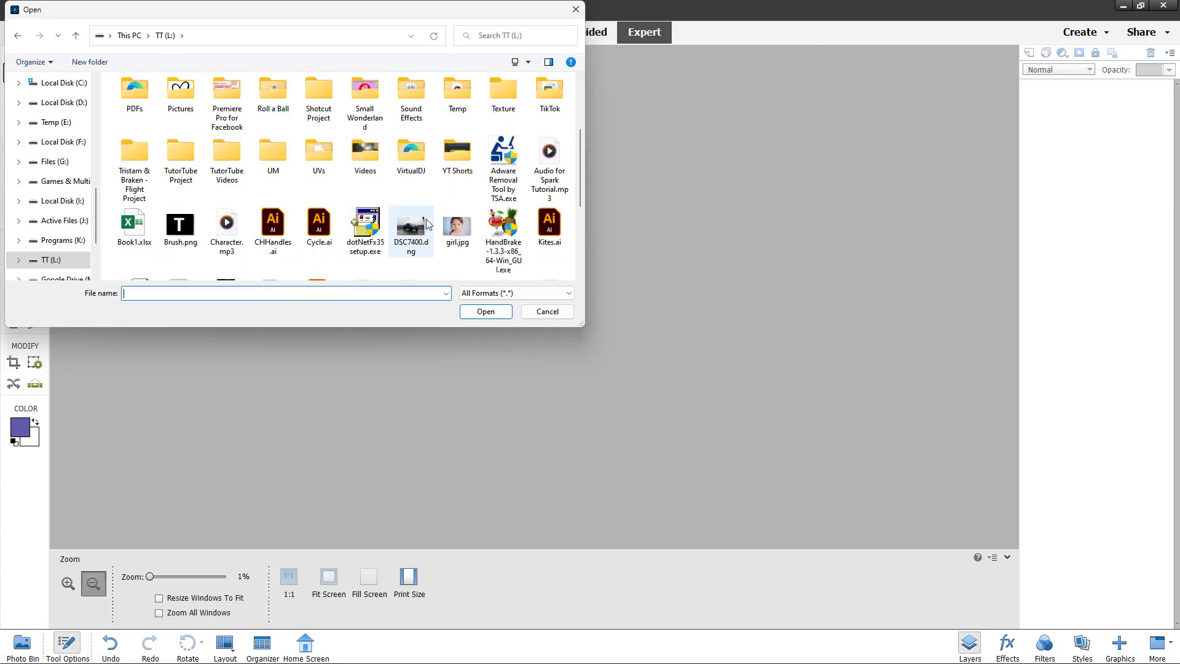
click(413, 228)
click(500, 311)
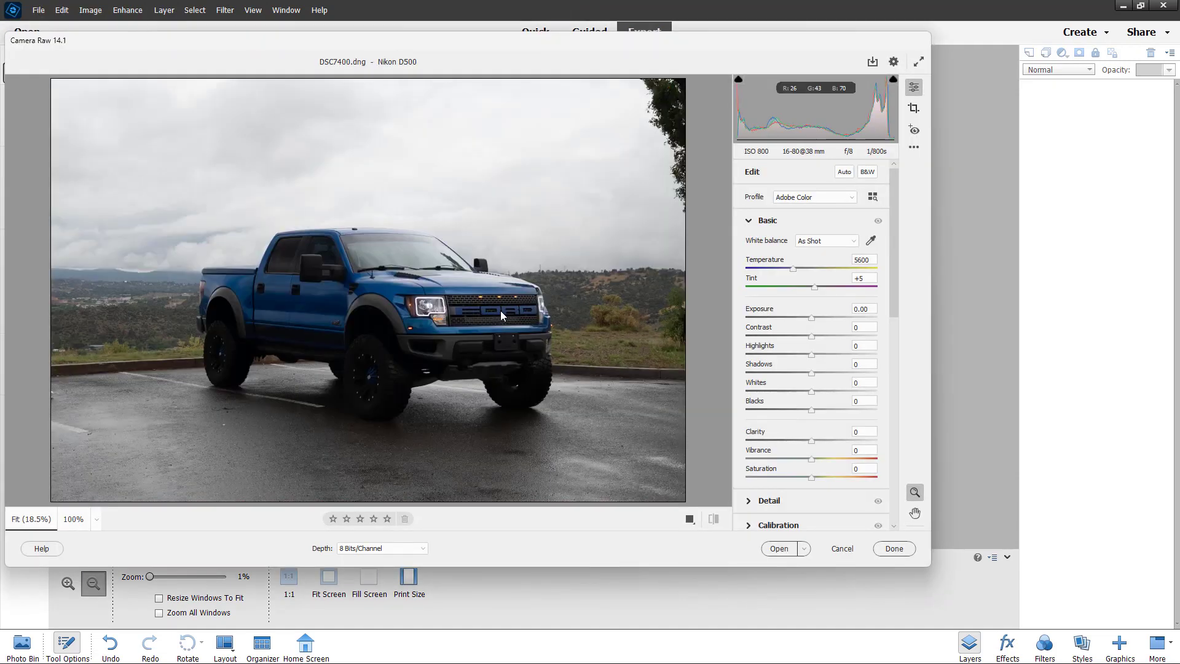
Reposition and slightly shorten the Camera Raw window so the toolbox is uncovered.
drag(395, 38, 492, 87)
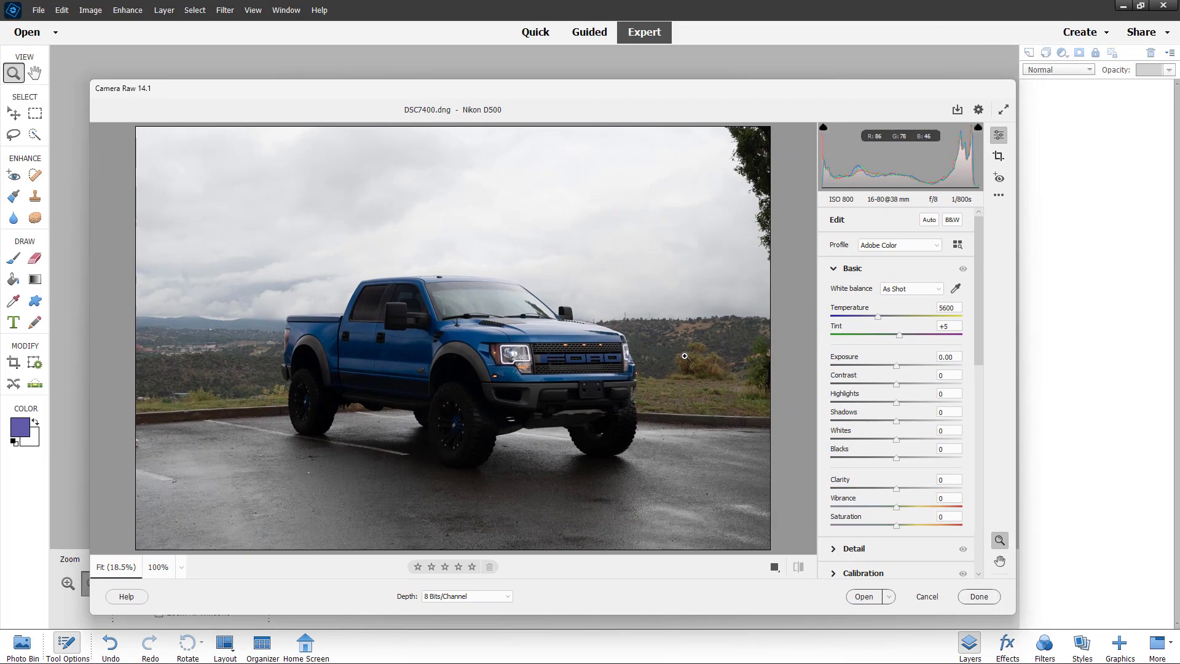
drag(448, 98, 445, 97)
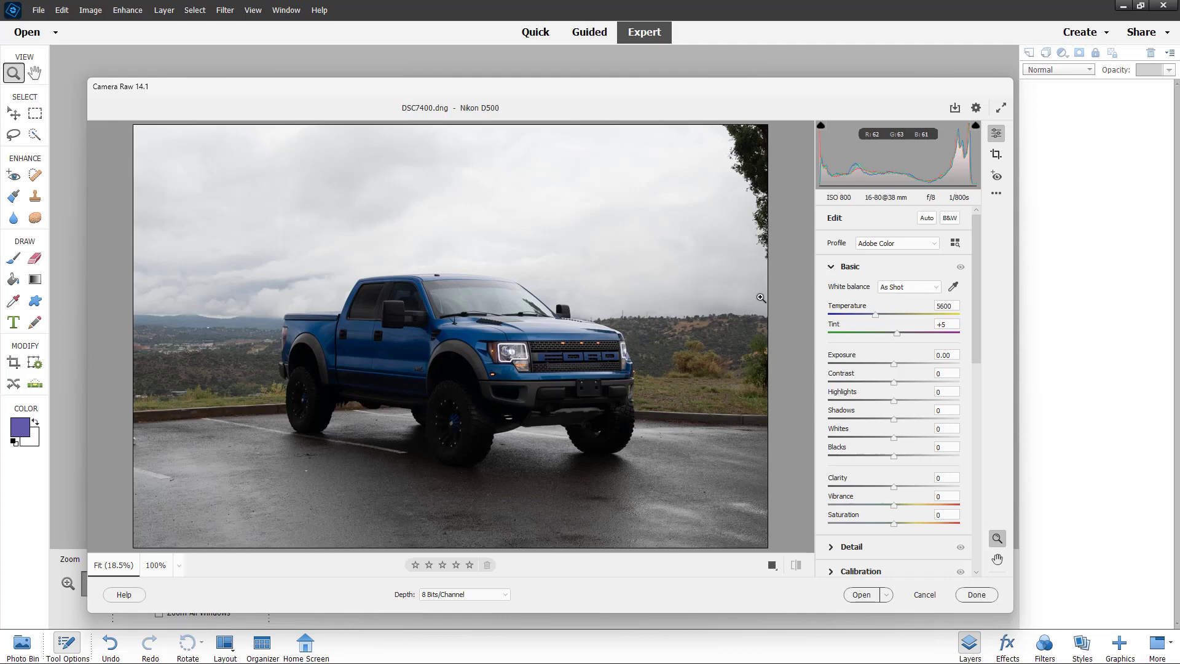
drag(566, 97, 576, 90)
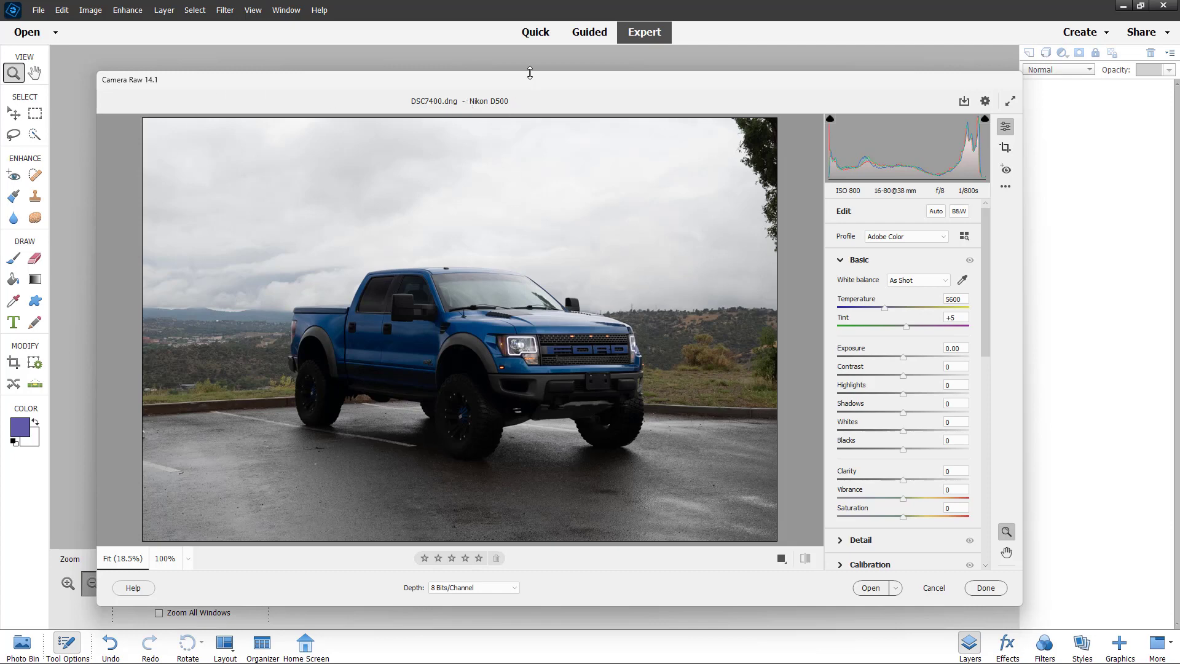
drag(530, 74, 529, 80)
drag(530, 84, 524, 56)
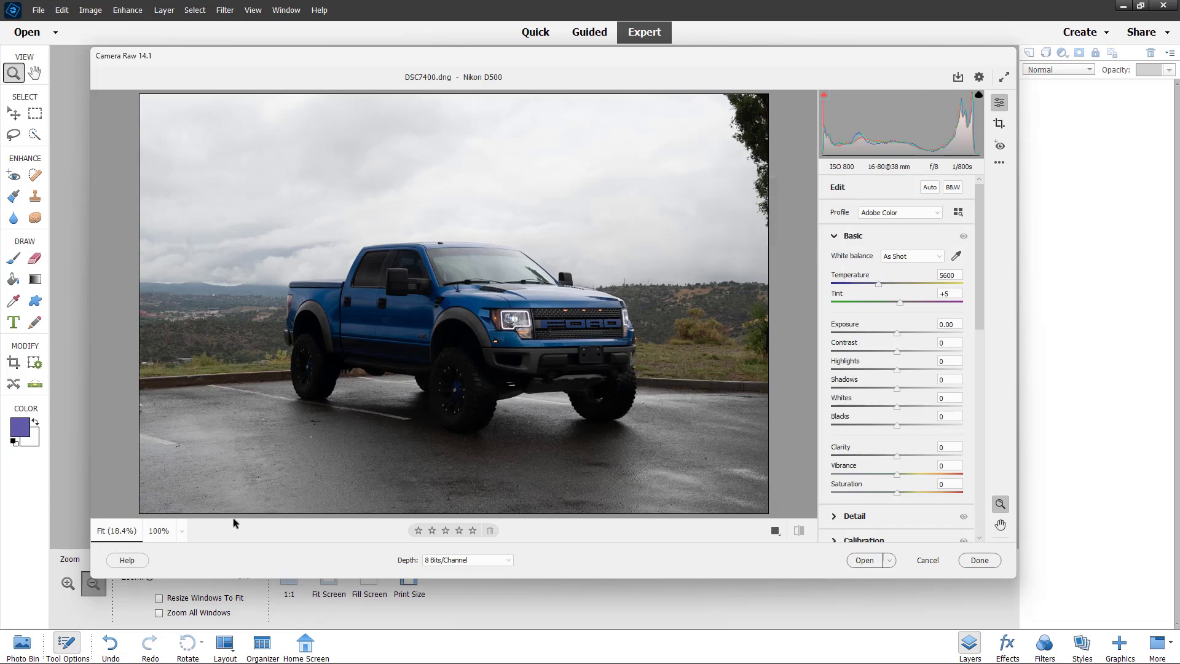
Inspect the truck's hood and front grille at 100% zoom and return to the full view.
click(536, 281)
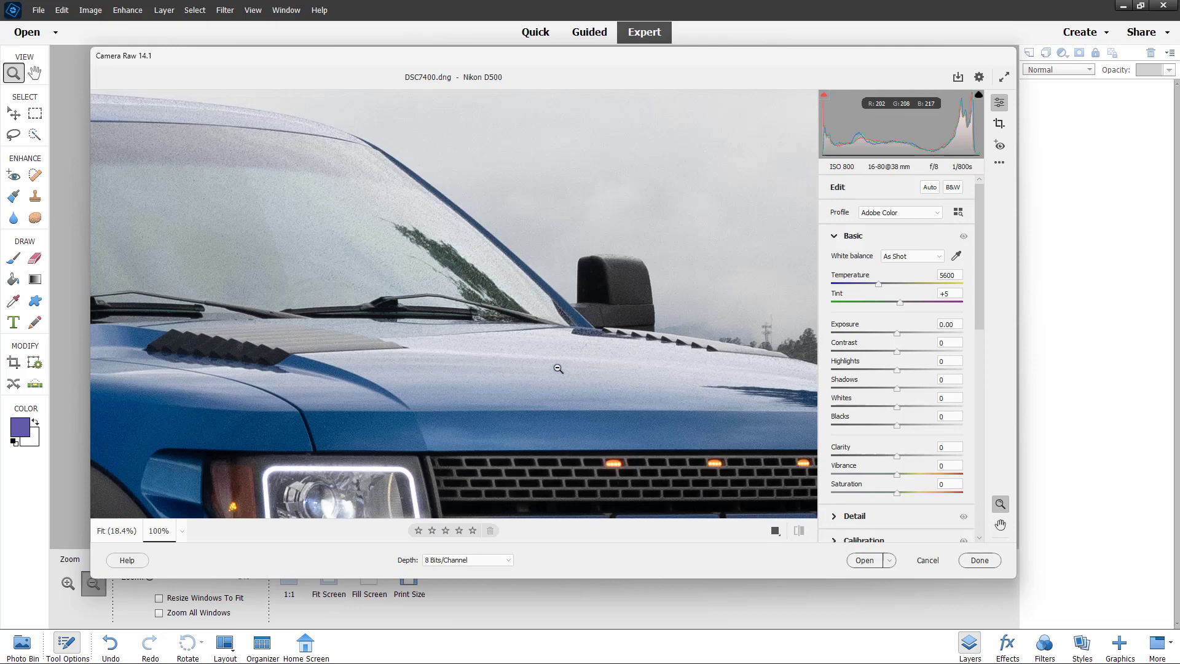
click(550, 328)
click(594, 337)
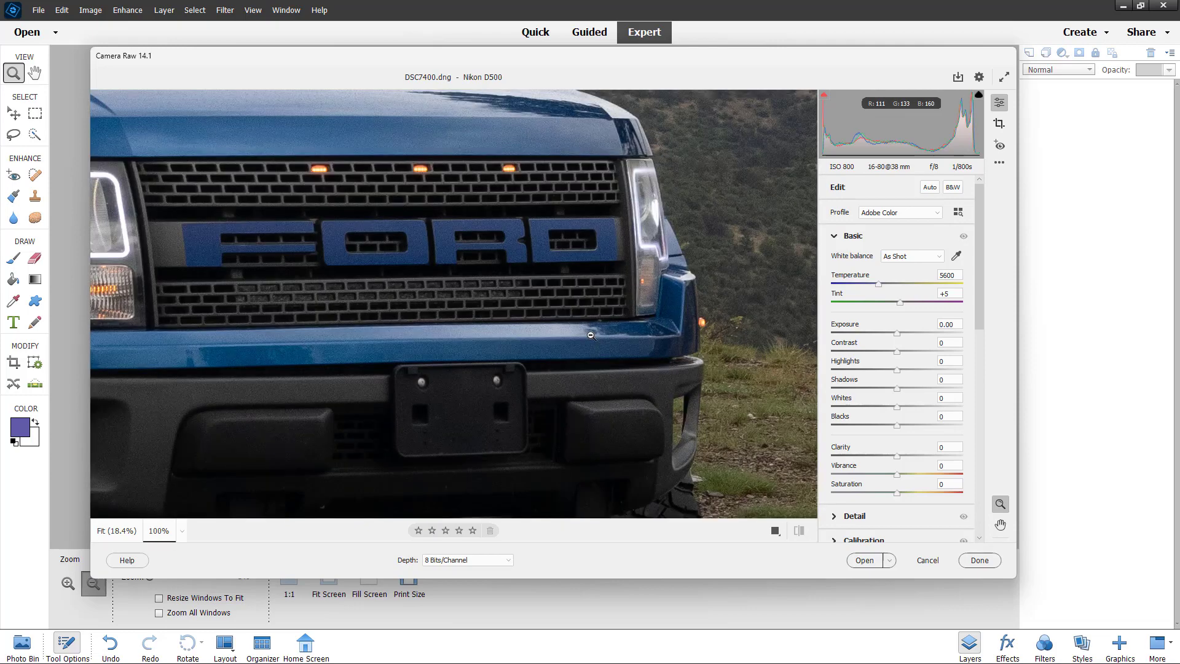
click(594, 349)
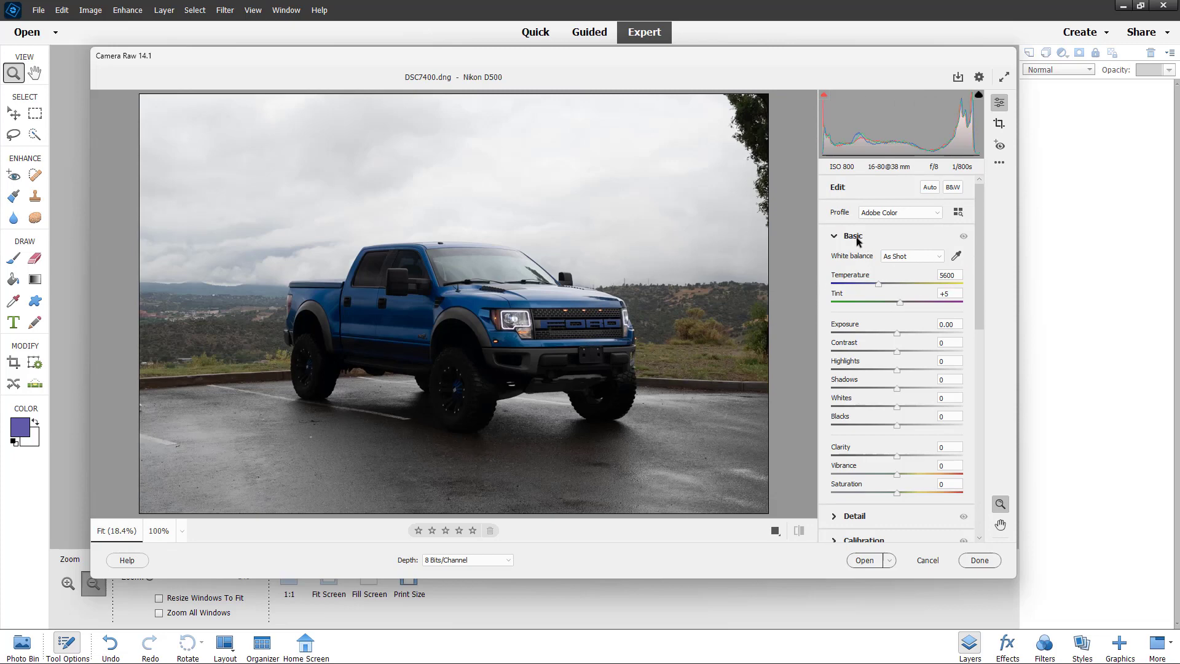
Try a cooler Temperature of 4200 and a warmer one of 8700, and shift the Tint to -12.
mouse_move(979, 234)
mouse_down()
mouse_move(982, 278)
mouse_move(982, 249)
mouse_up()
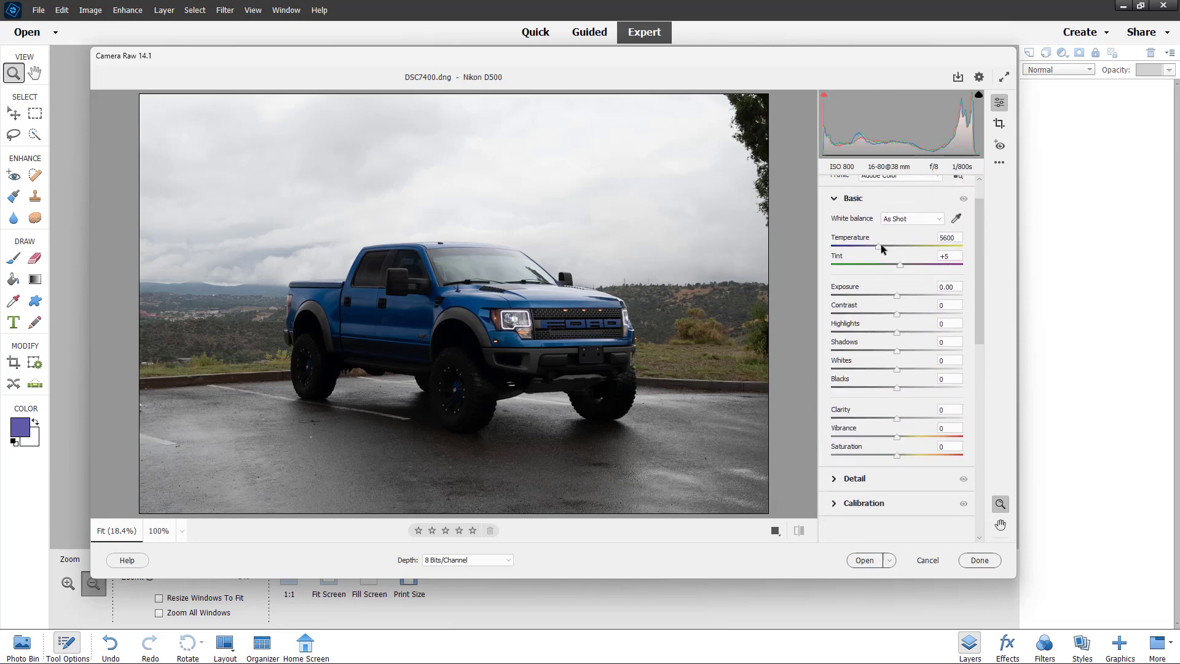
mouse_move(878, 247)
mouse_down()
mouse_move(945, 250)
mouse_move(861, 248)
mouse_up()
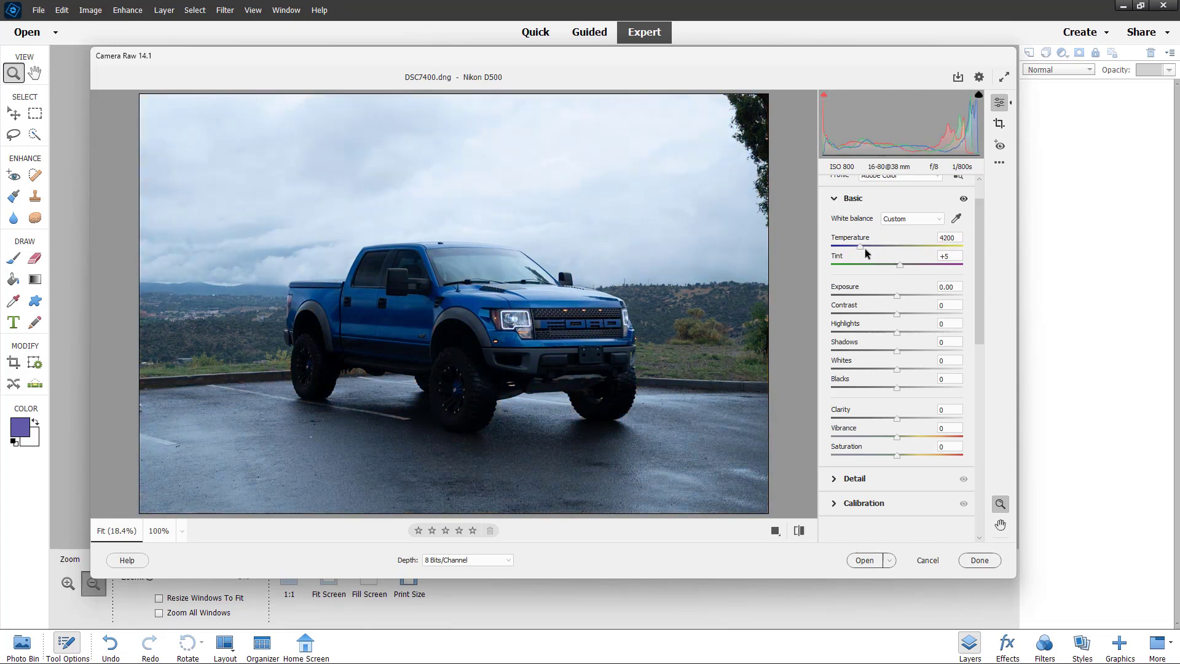
drag(861, 248, 916, 248)
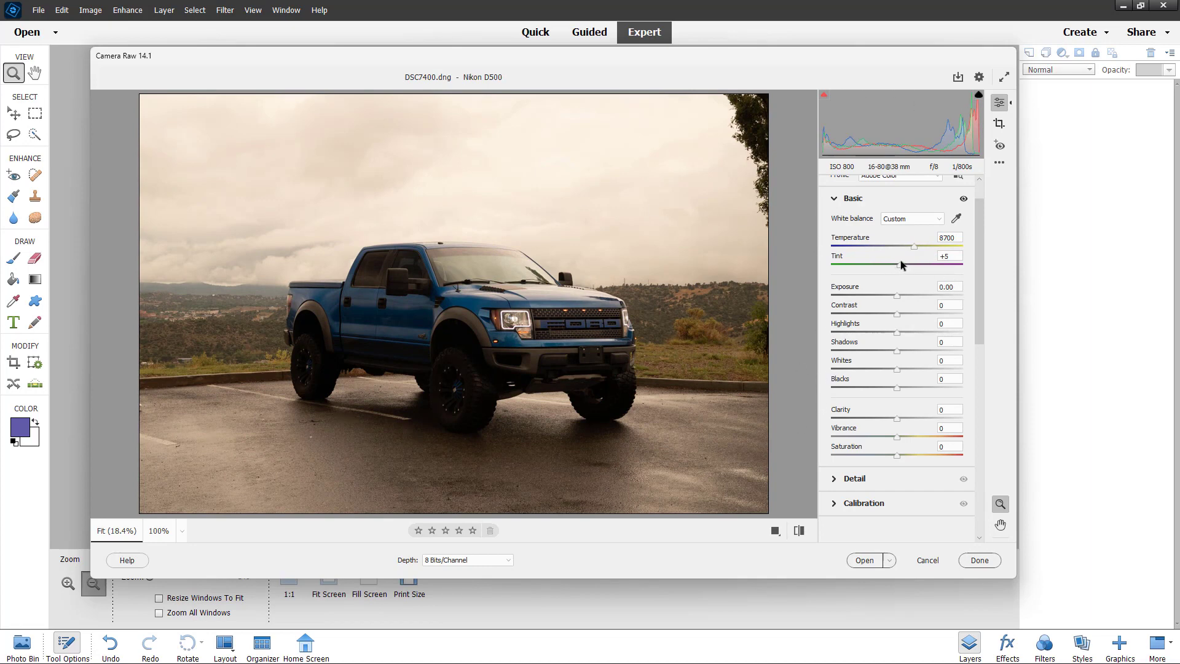
mouse_move(904, 268)
mouse_down()
mouse_move(921, 267)
mouse_move(891, 266)
mouse_up()
Neutralize the colour cast by sampling the cloudy sky with the White Balance eyedropper.
click(957, 219)
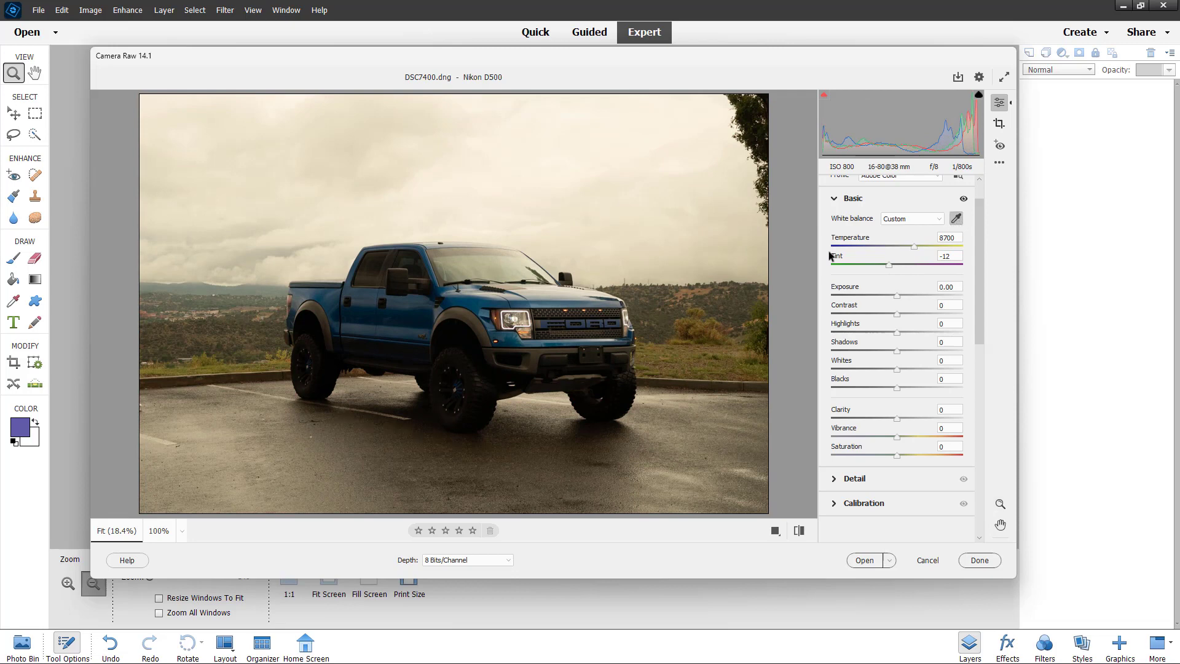
click(586, 225)
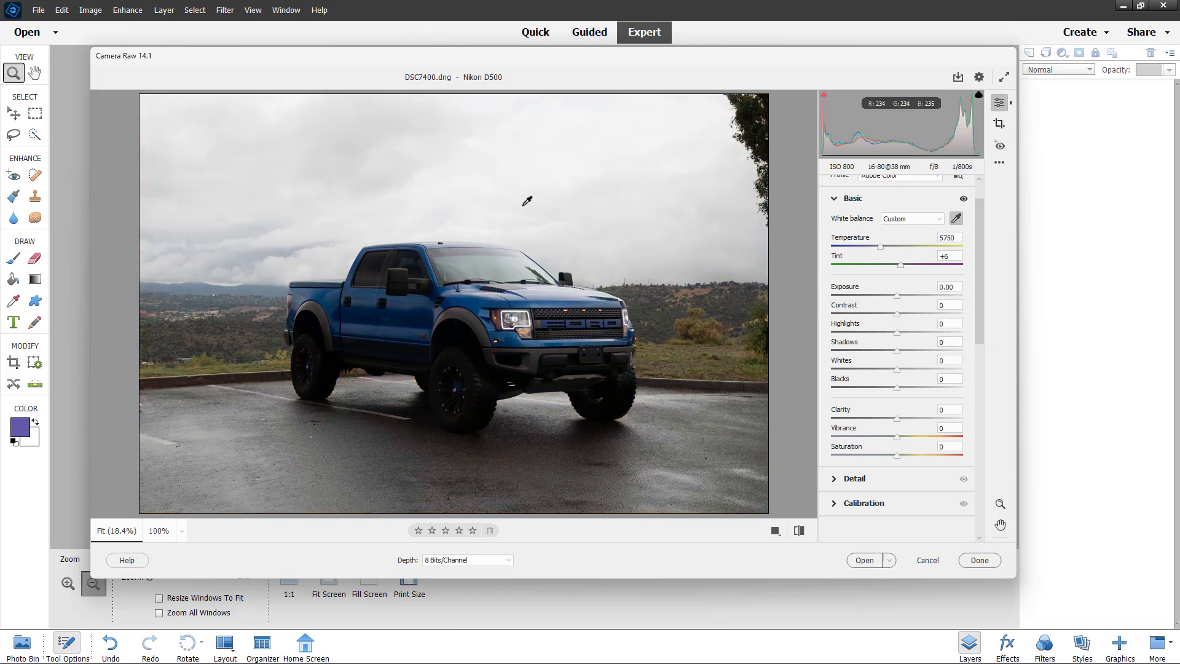
click(494, 179)
Try Exposure at +1.75, lower Highlights to -100 and settle Exposure at +0.10.
drag(898, 300, 920, 297)
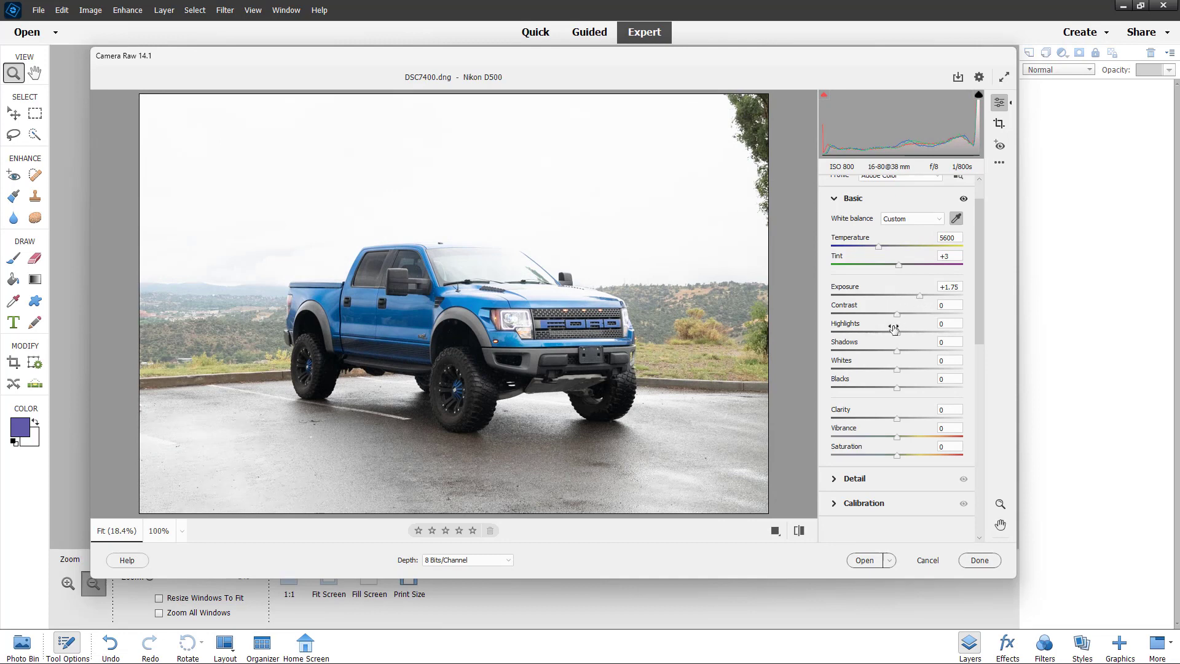
drag(894, 334, 831, 335)
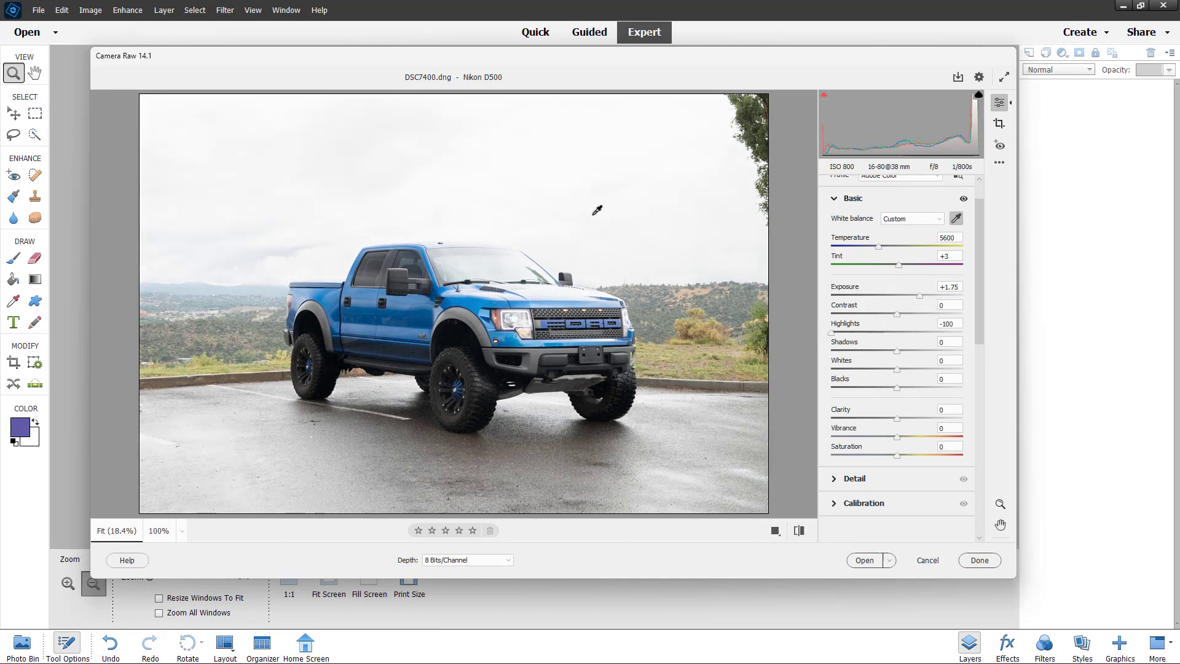
drag(922, 295, 901, 299)
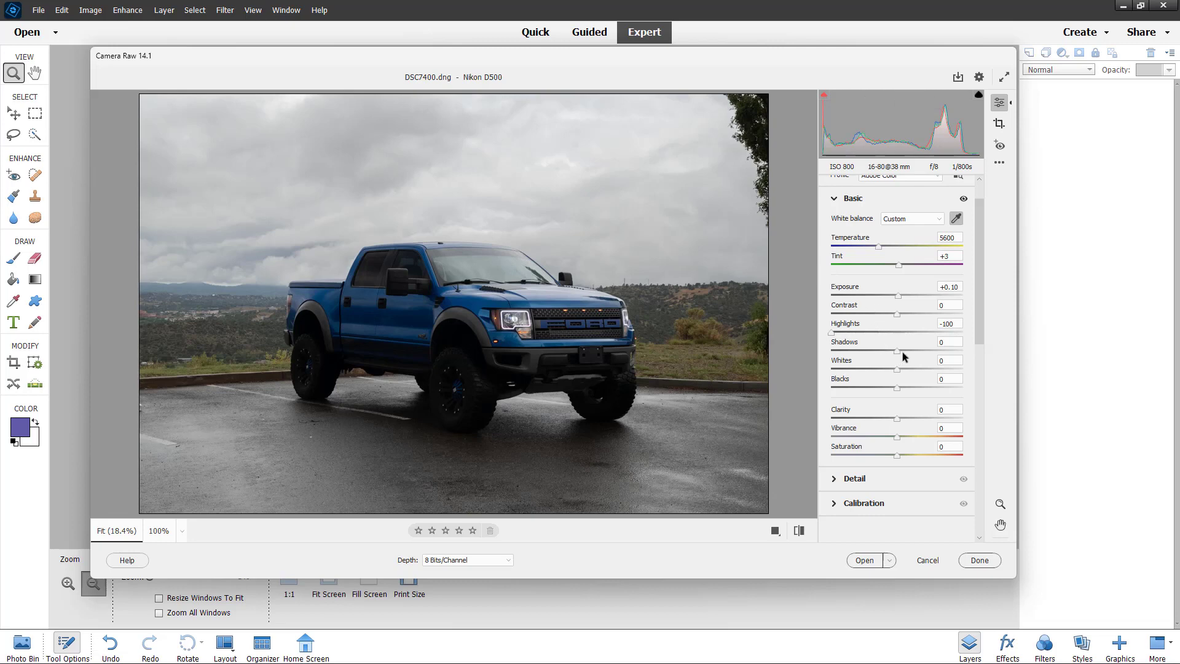
Set Shadows to +73, Whites and Blacks to +8, Clarity to +50, Vibrance to +87 and Saturation to +5.
drag(903, 353, 990, 444)
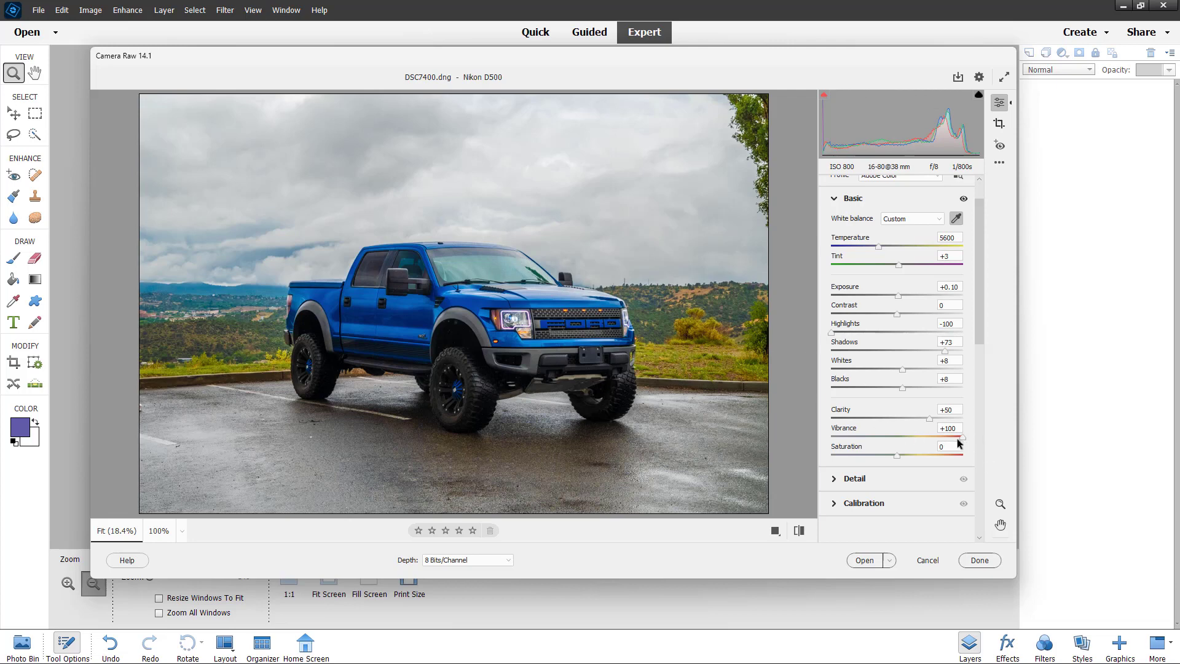
drag(962, 435, 836, 437)
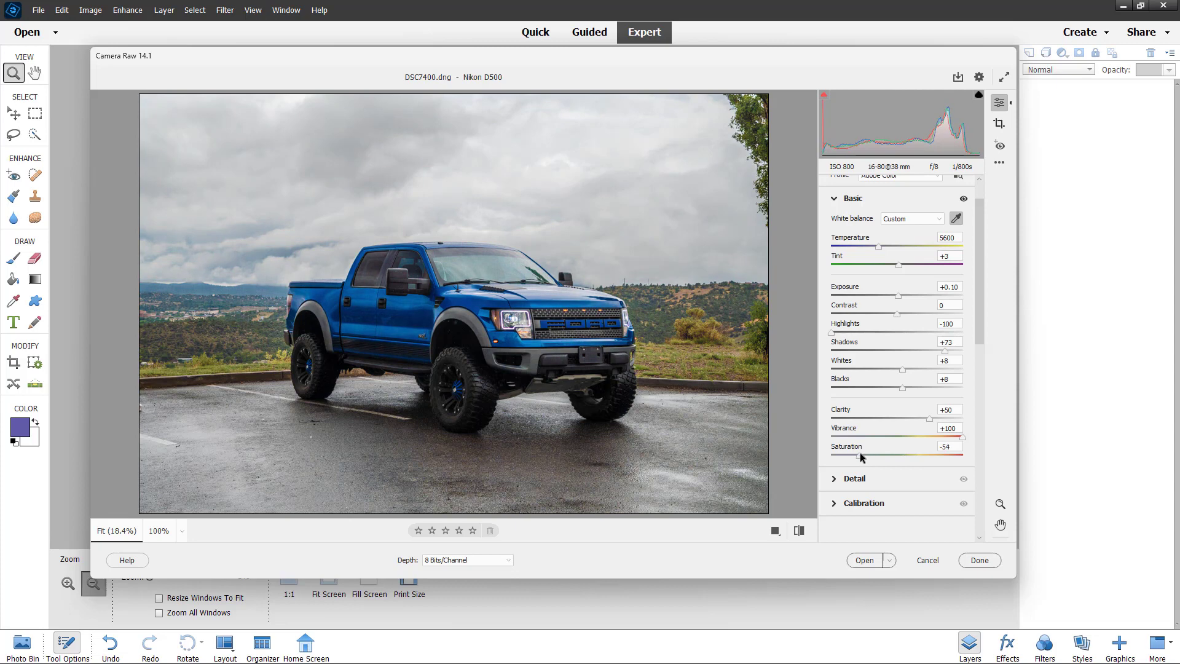
mouse_move(860, 454)
mouse_down()
mouse_move(883, 453)
mouse_move(871, 454)
mouse_up()
drag(963, 438, 955, 441)
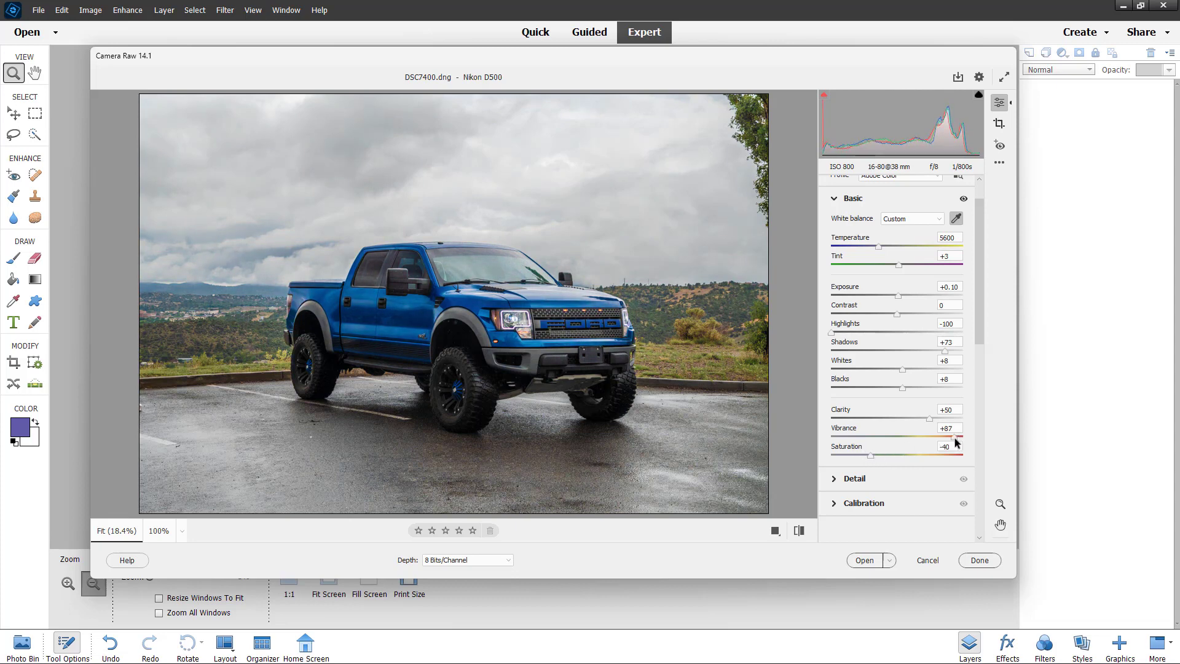
drag(872, 455, 900, 455)
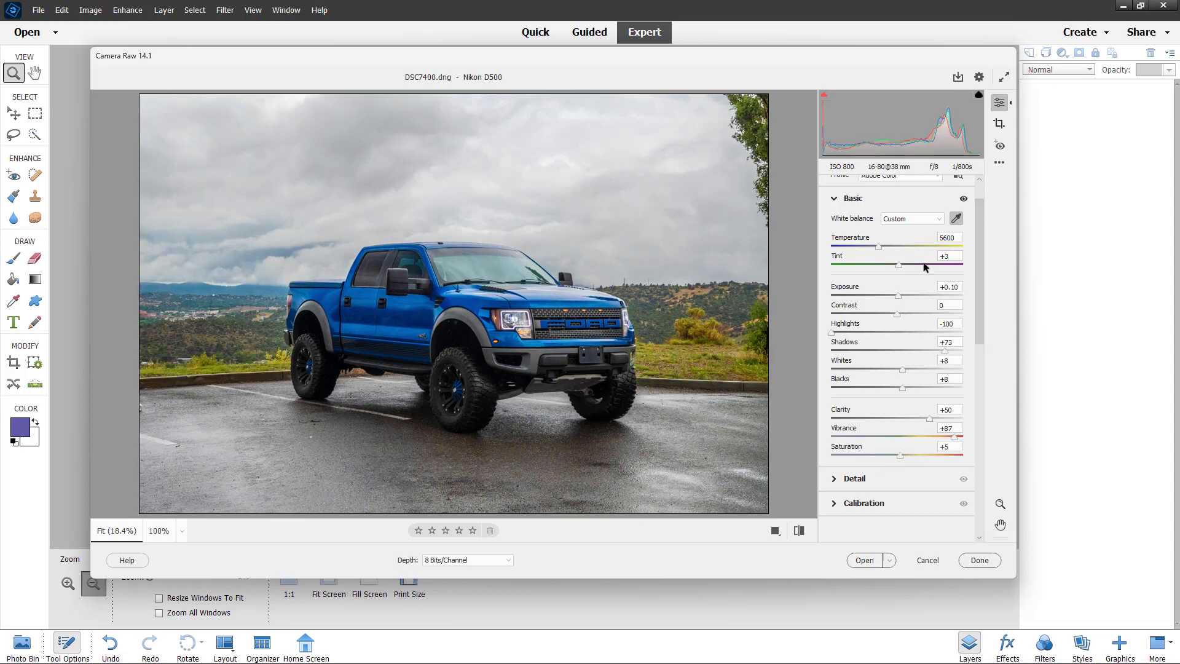
Compare the Daylight, Tungsten and Flash white balance presets and apply Daylight.
click(888, 219)
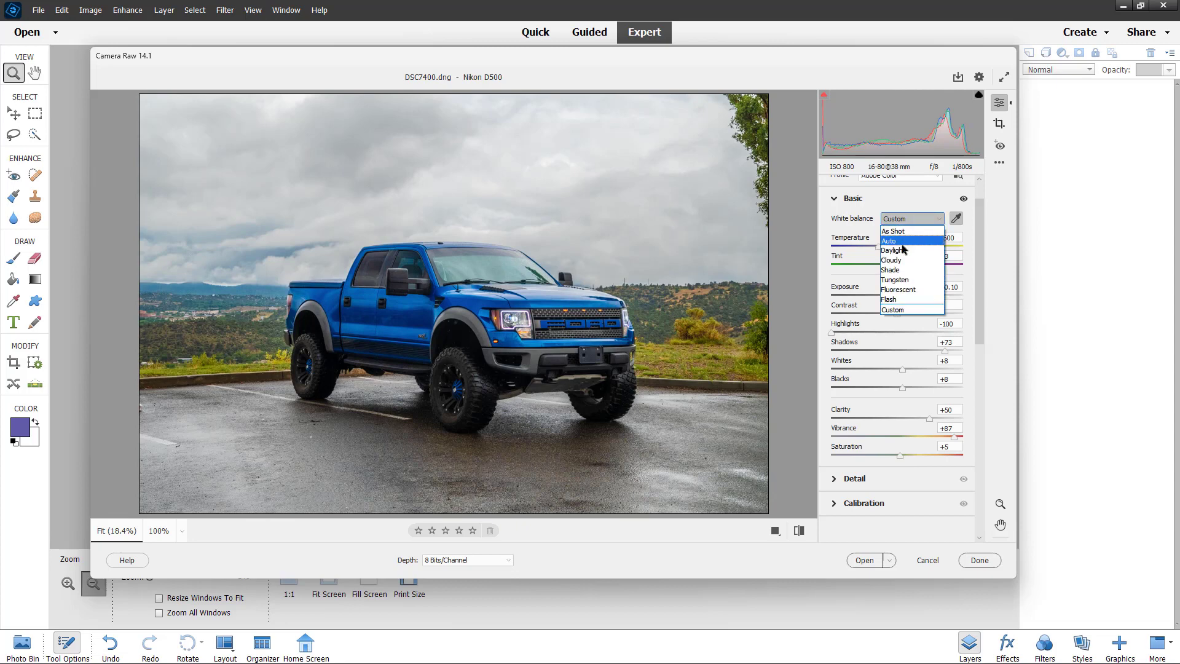
click(903, 250)
click(907, 219)
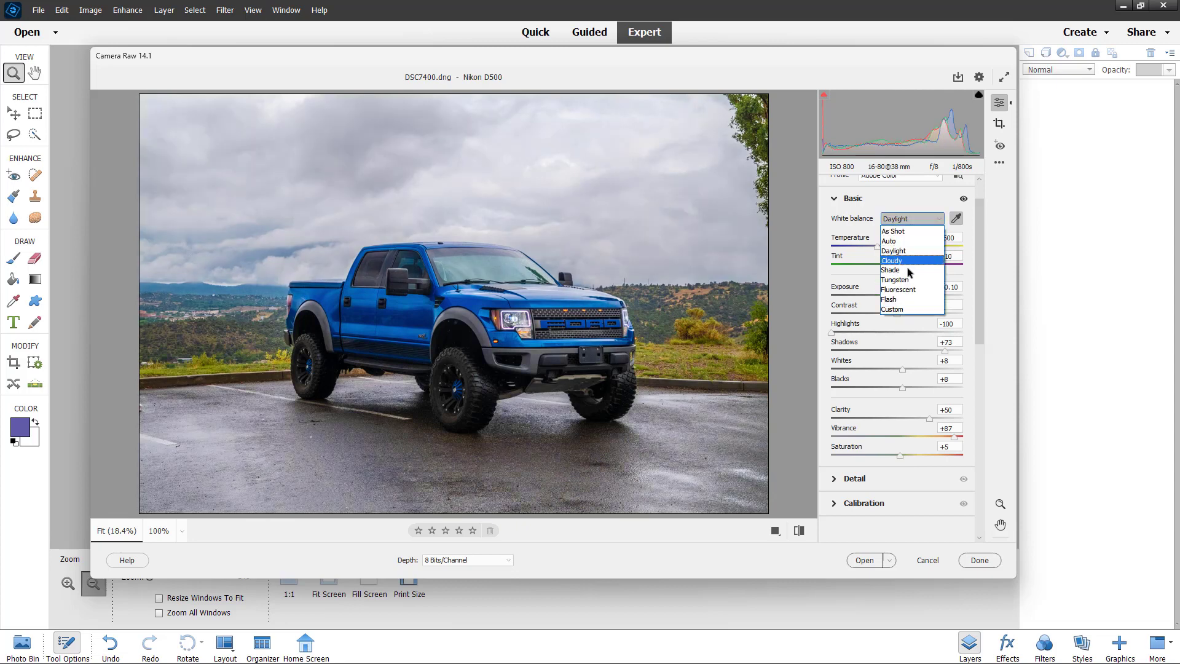
click(908, 280)
click(914, 222)
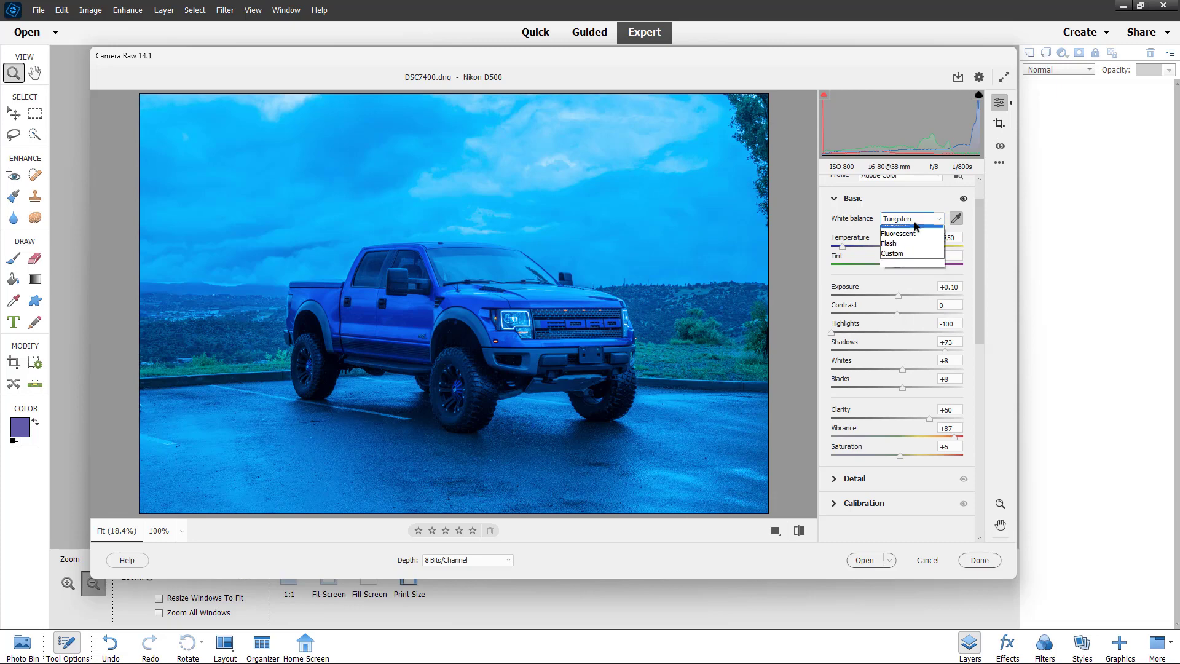
click(901, 299)
click(908, 219)
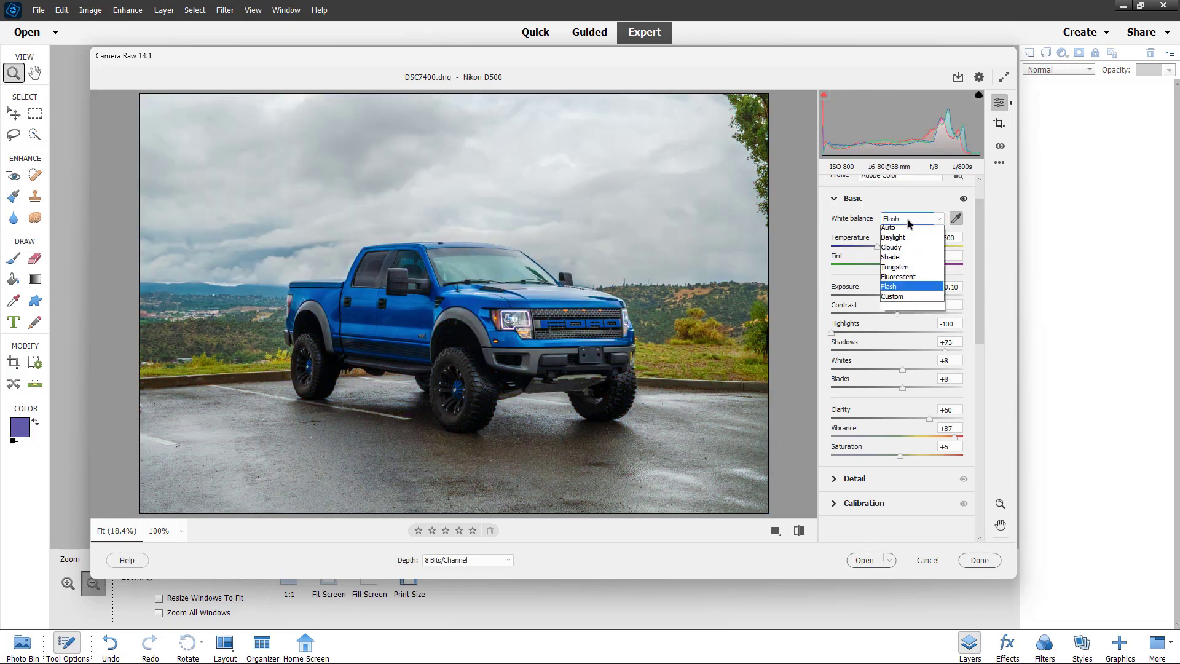
click(906, 248)
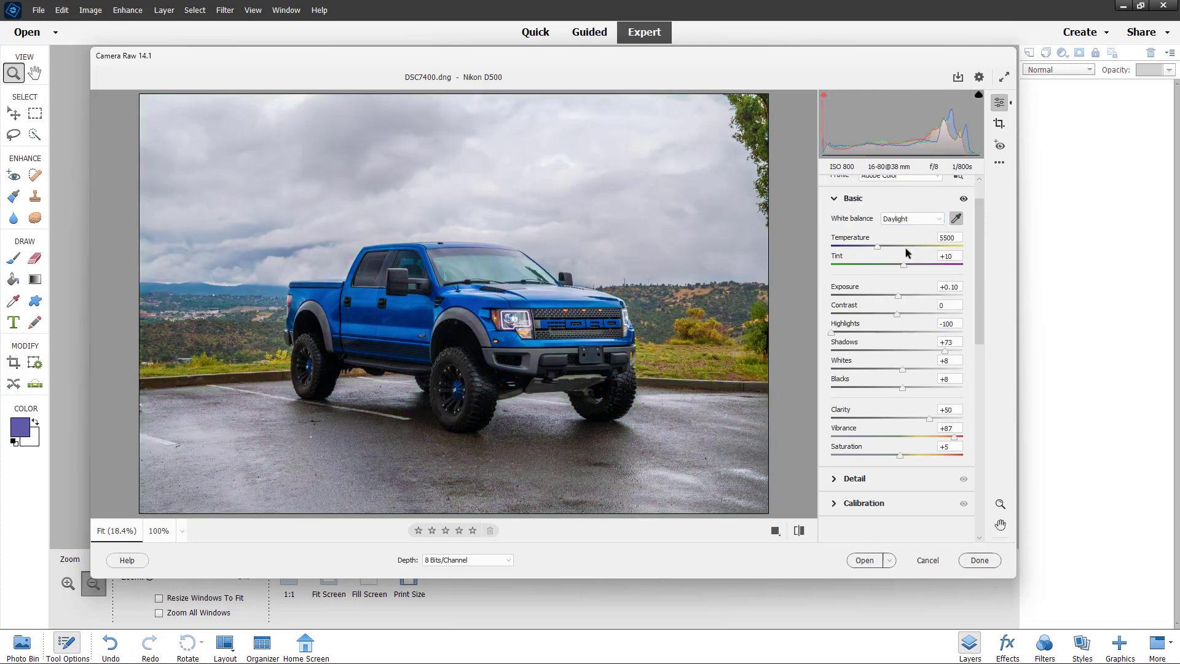